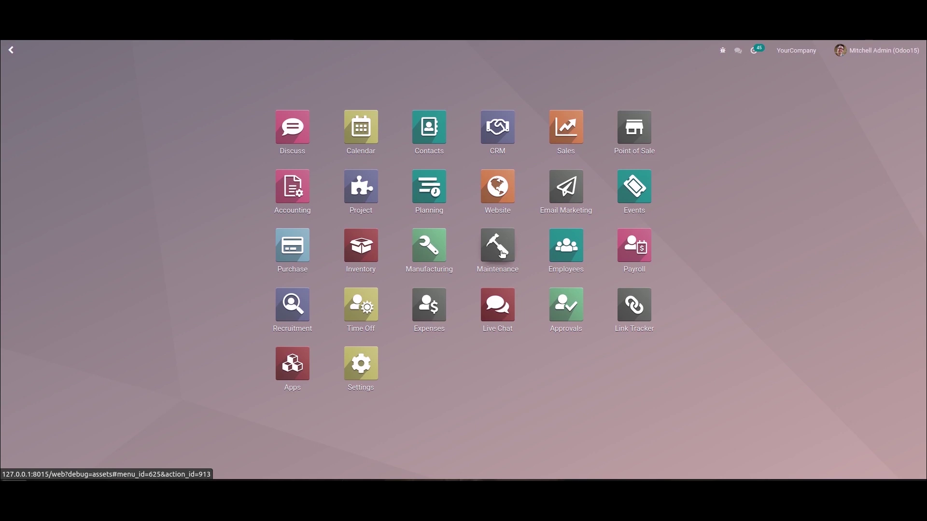
Launch the Maintenance app from the home screen and open its Configuration menu
click(502, 254)
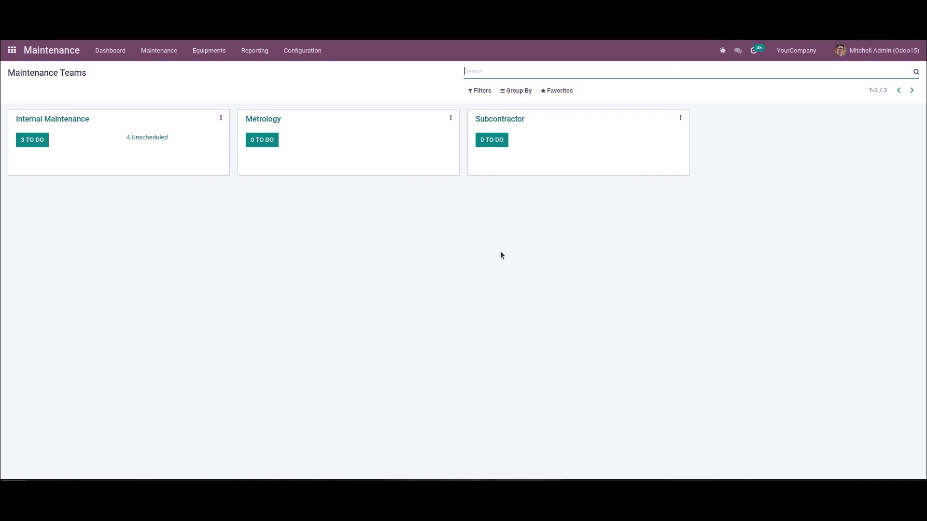
click(304, 51)
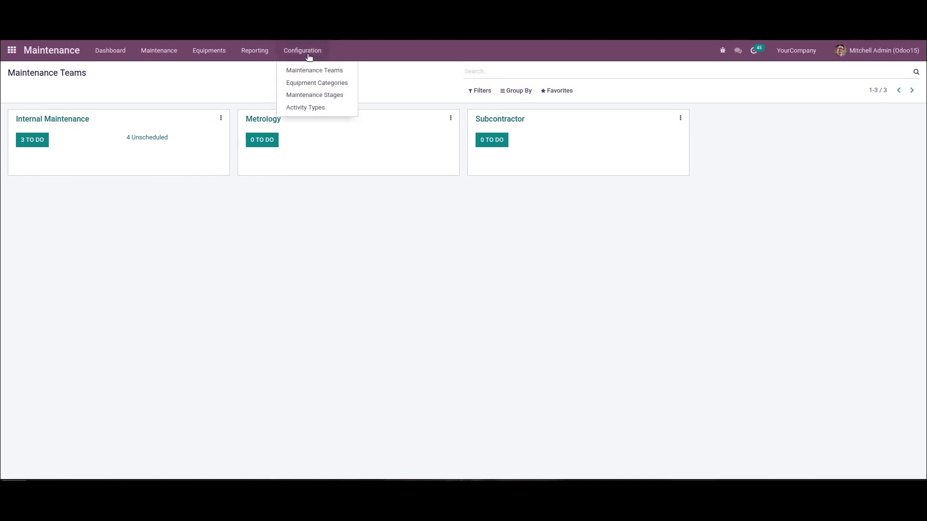
Create the Dell Maintenance team with one member and company YourCompany, then save it
click(308, 71)
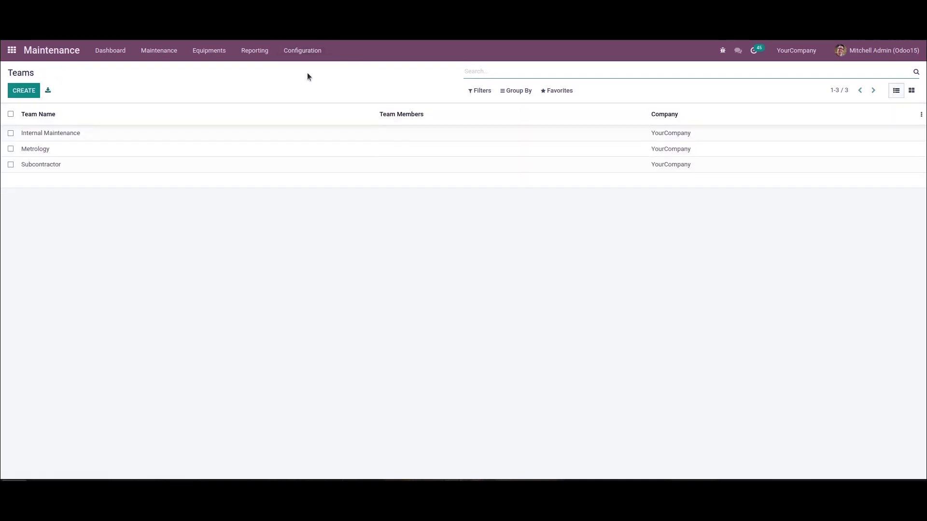
click(16, 95)
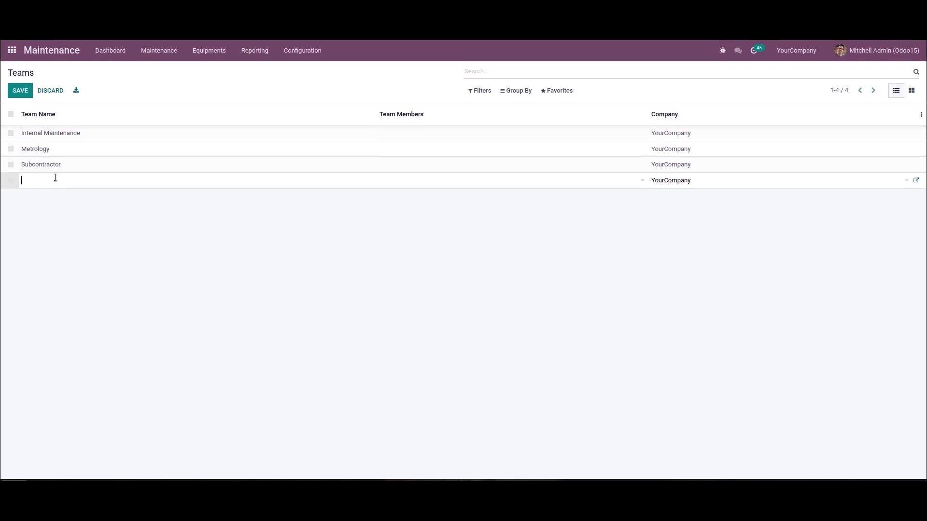
text(De)
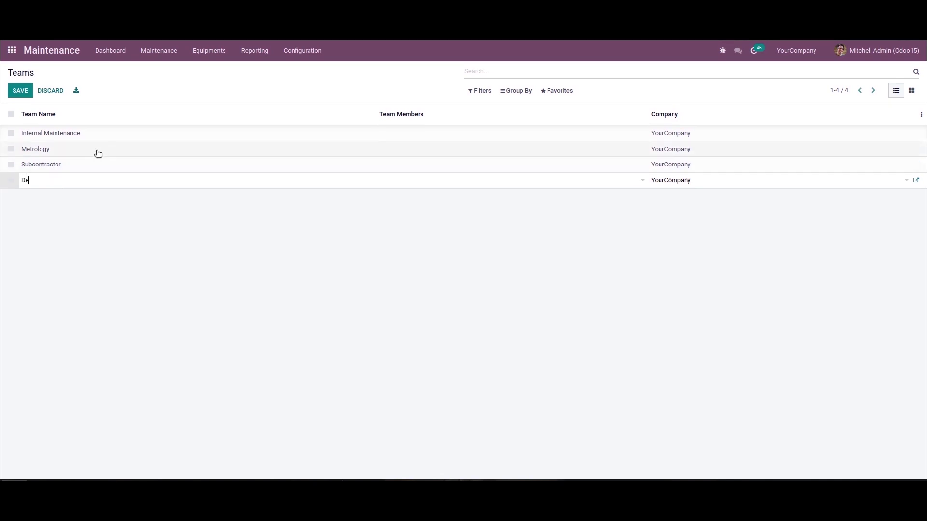
text(ll Main)
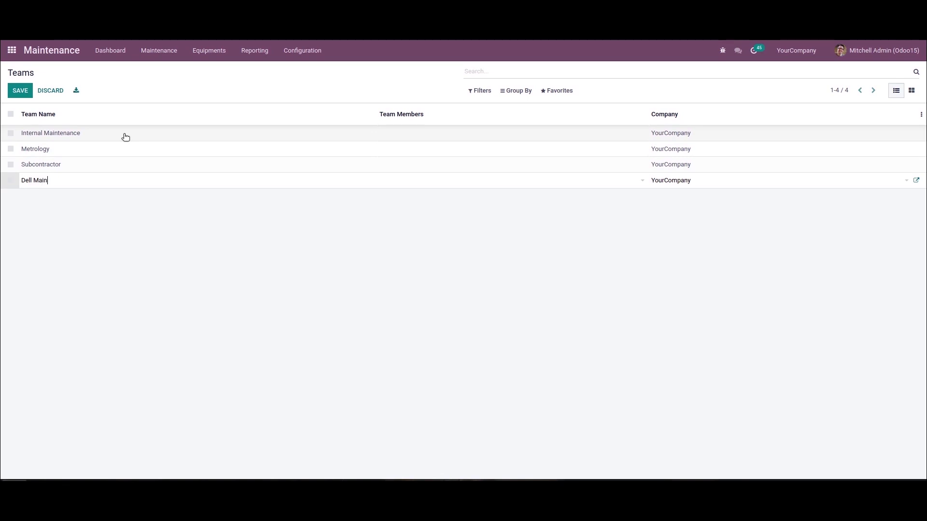
text(tenance)
click(418, 185)
click(425, 194)
click(708, 185)
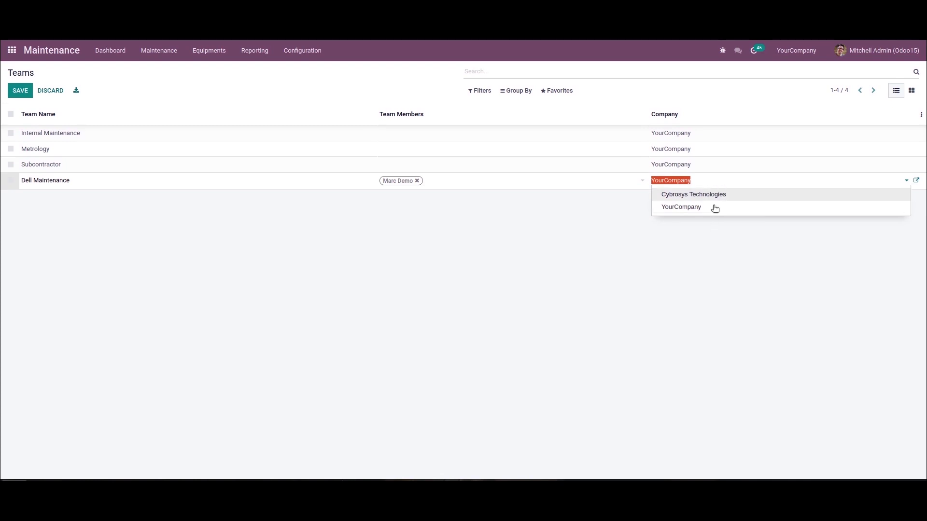
click(713, 207)
click(680, 239)
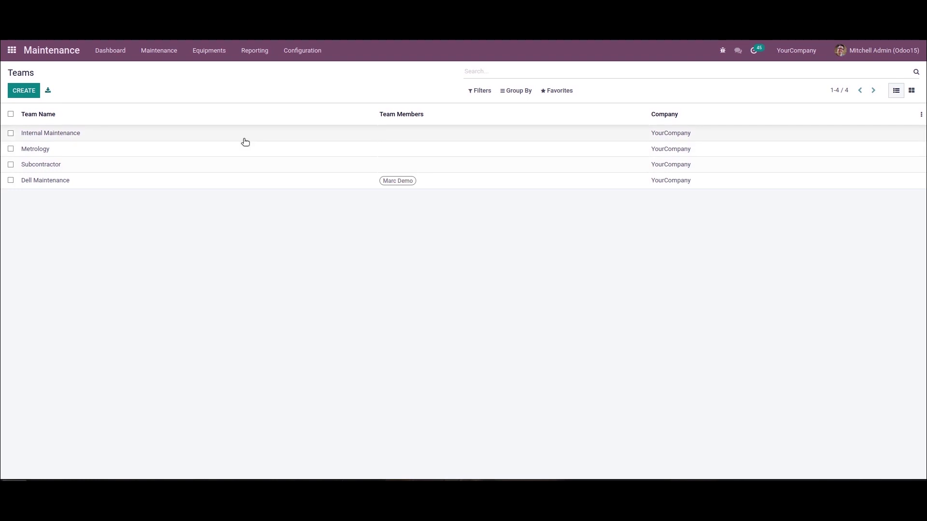
Start a new work center named Dell Repair Station under Equipments > Work Centers
click(203, 56)
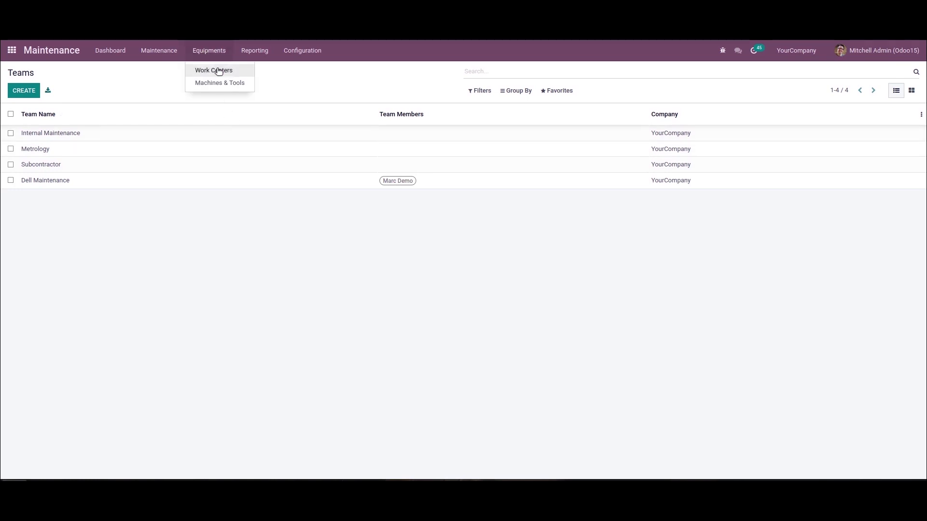
click(219, 69)
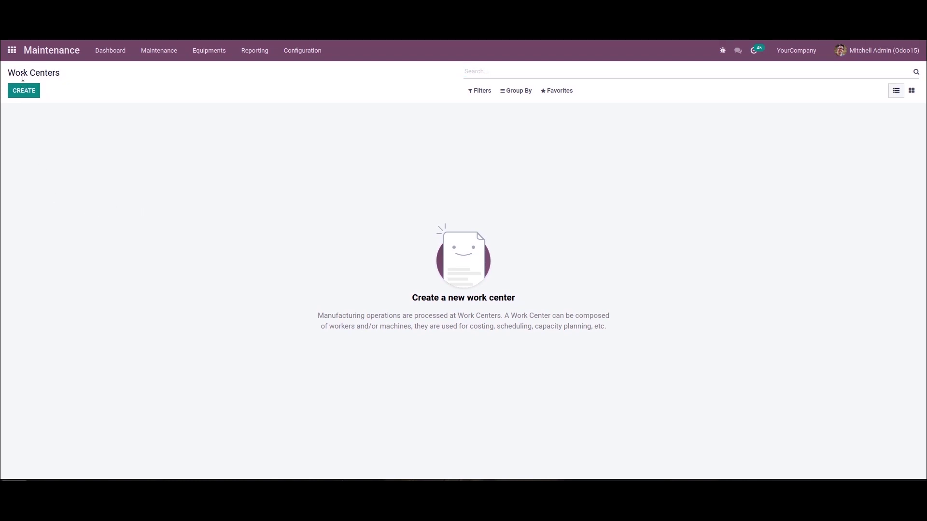
click(20, 94)
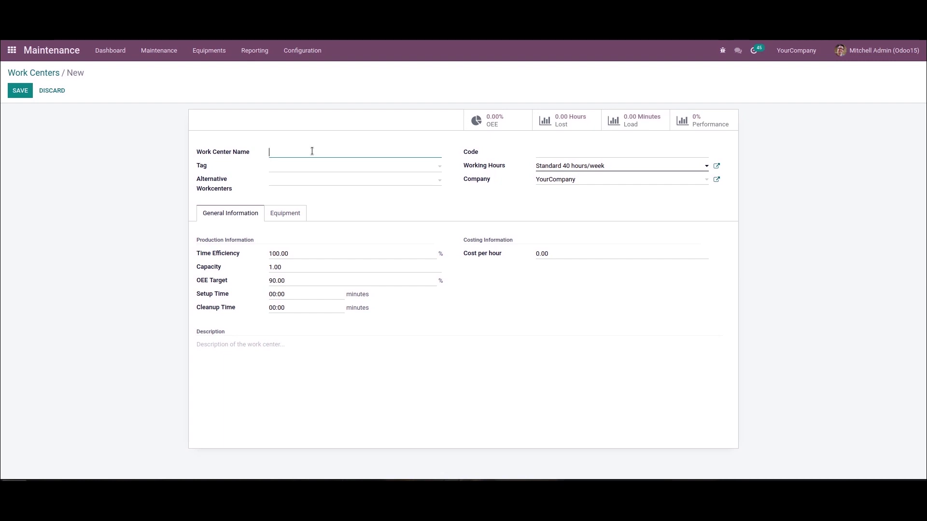
text(Dell Repair Station)
Tag the work center Dell and create Drill Station 1 as its alternative work center
click(316, 167)
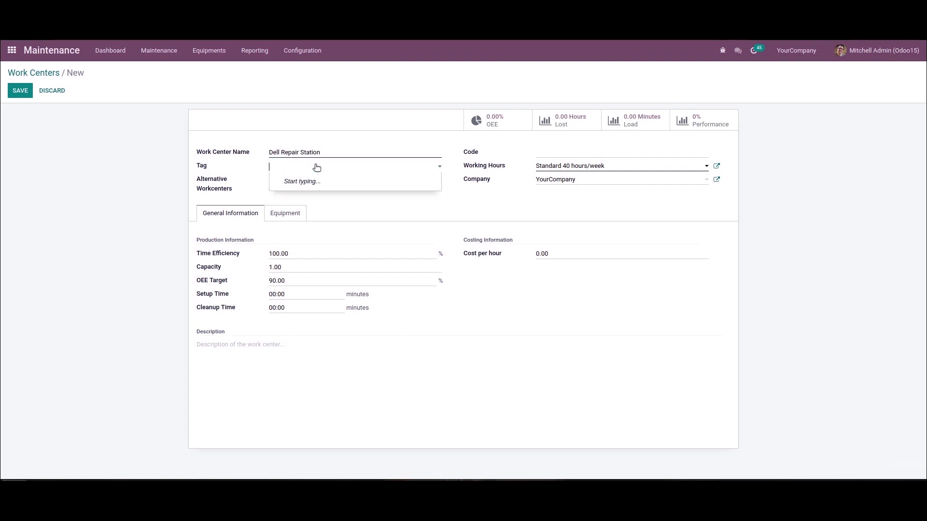
text(De)
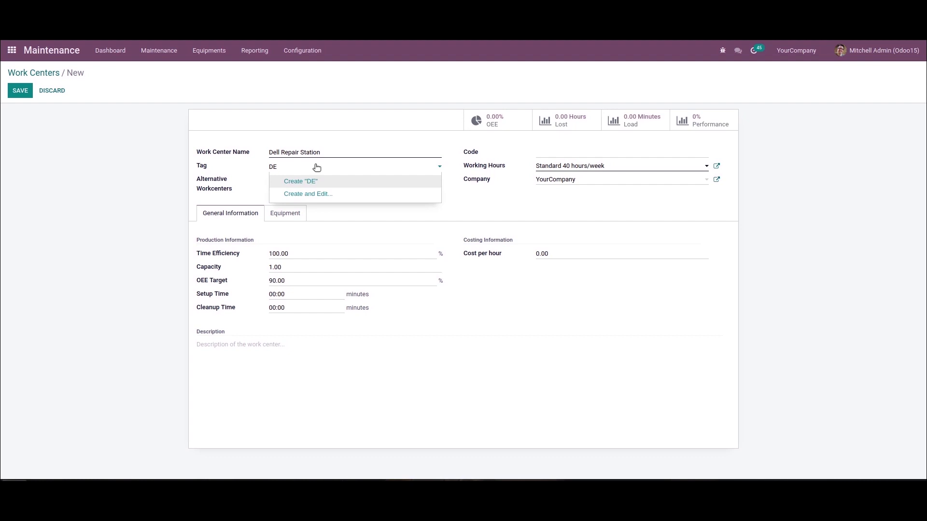
text(ll)
click(317, 182)
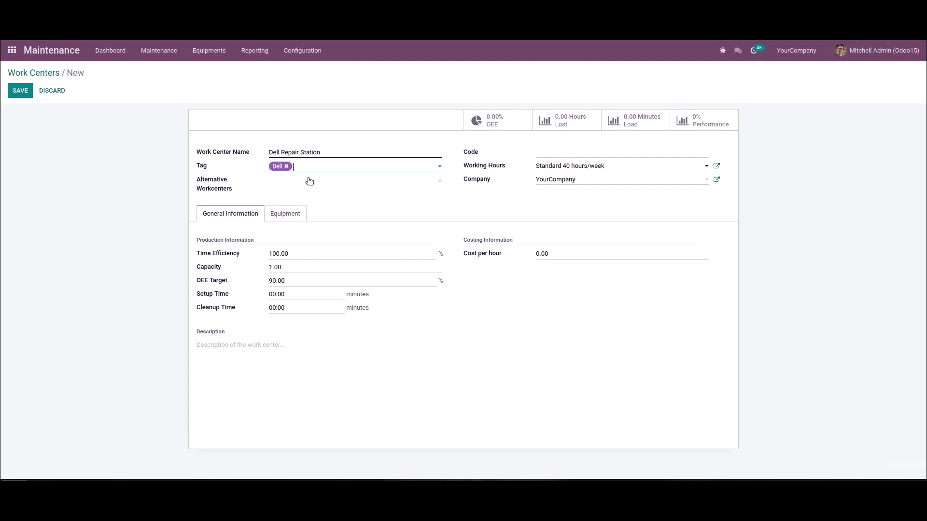
click(310, 180)
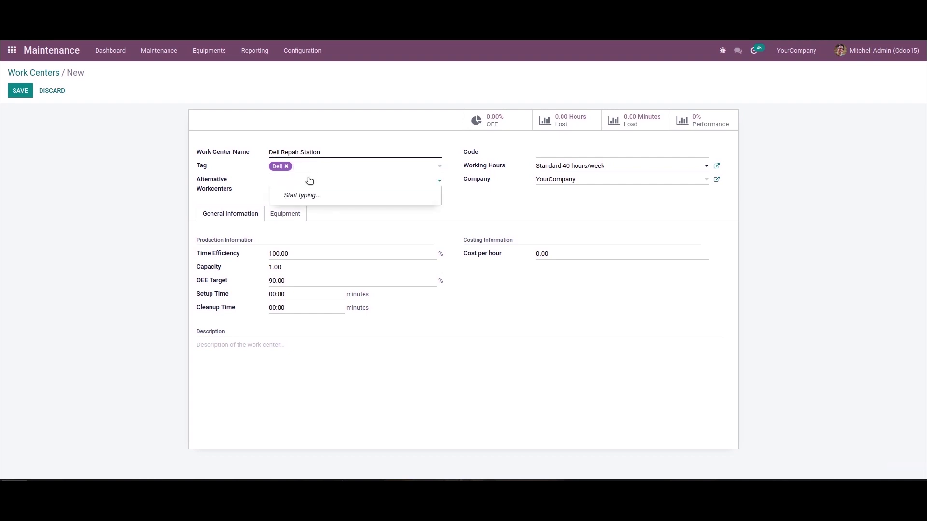
text(Drill)
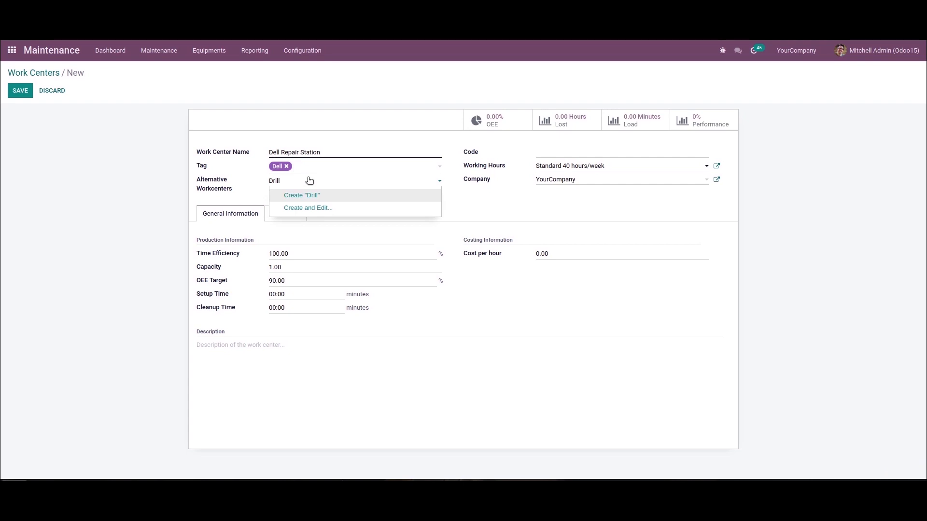
text( Station 1)
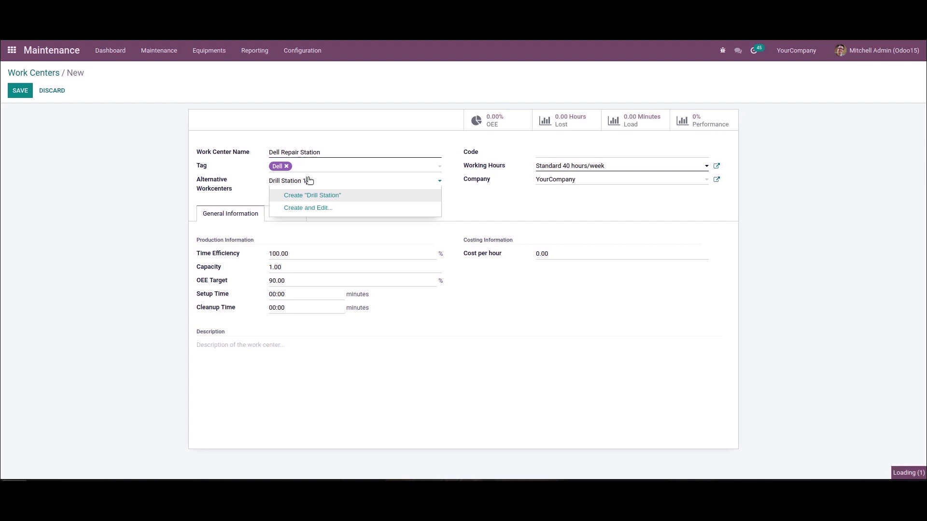
click(324, 199)
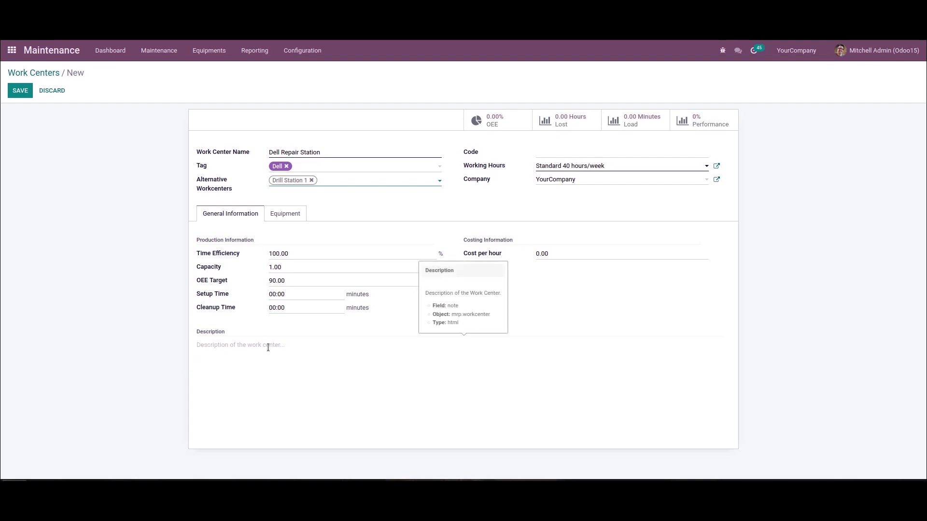
click(289, 215)
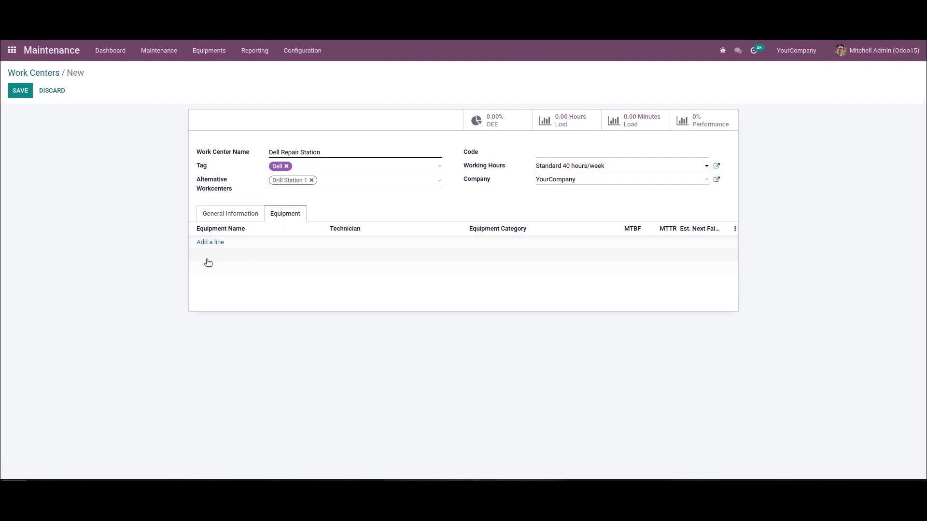
Add an HP Laptop to Dell Repair Station's equipment, save, and return to Work Centers
mouse_move(207, 262)
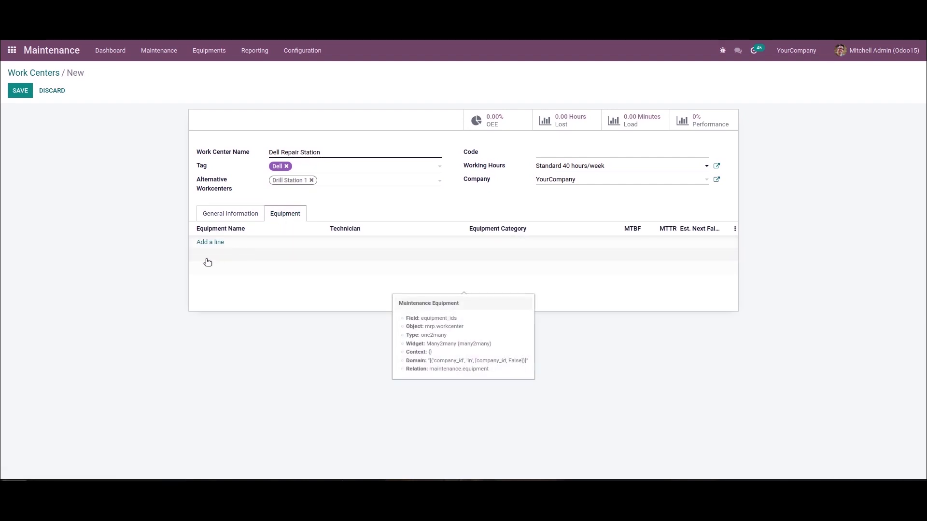
click(218, 242)
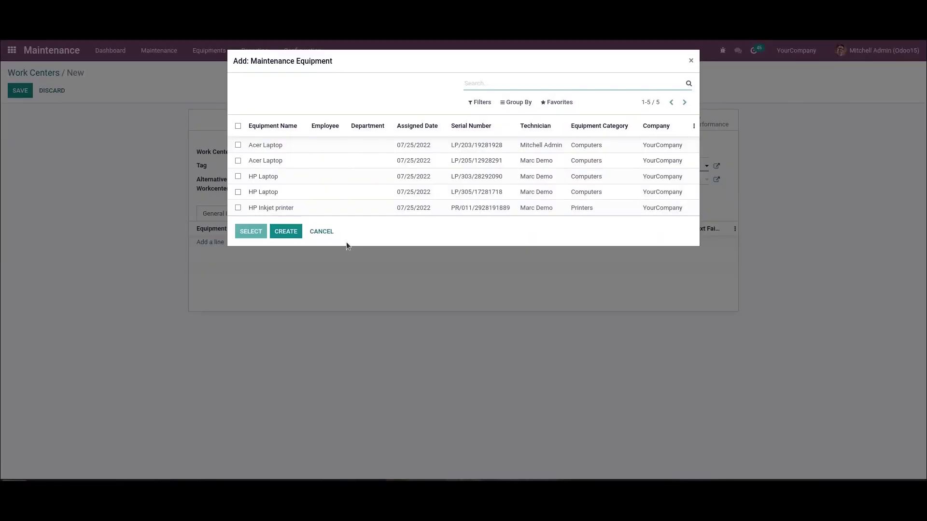
click(319, 181)
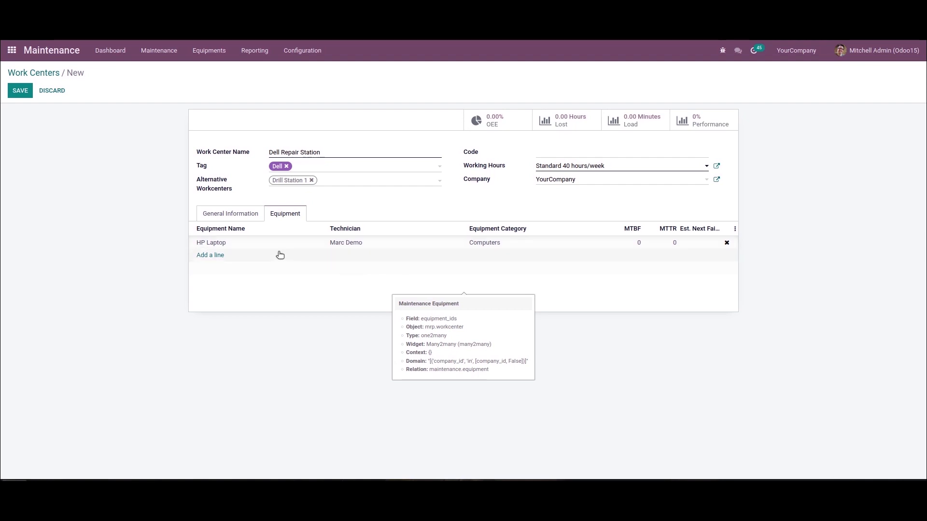
click(16, 94)
click(39, 72)
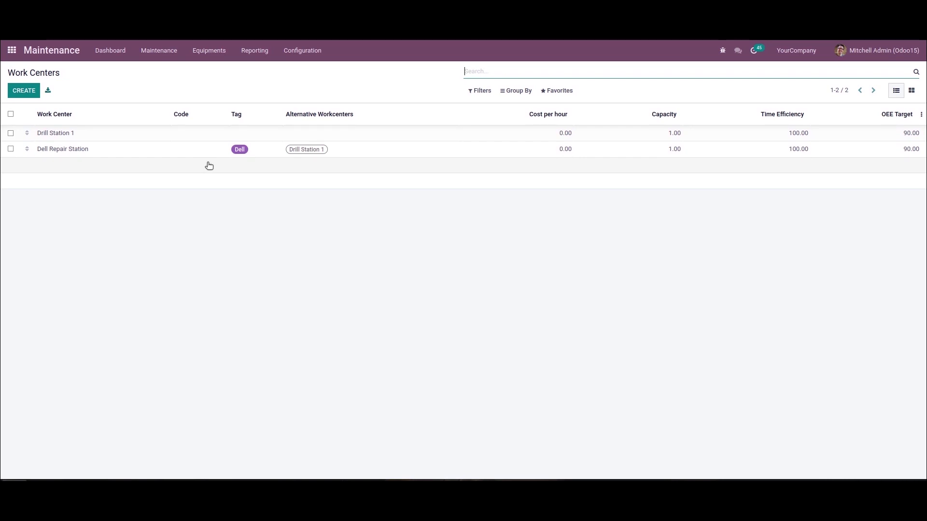
Go to Configuration > Equipment Categories and start a new category
click(302, 51)
click(313, 82)
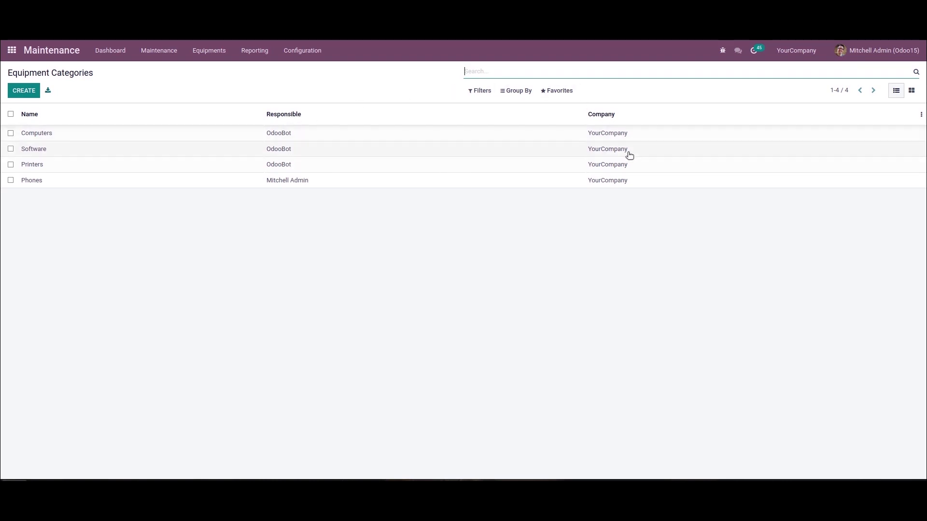
click(26, 94)
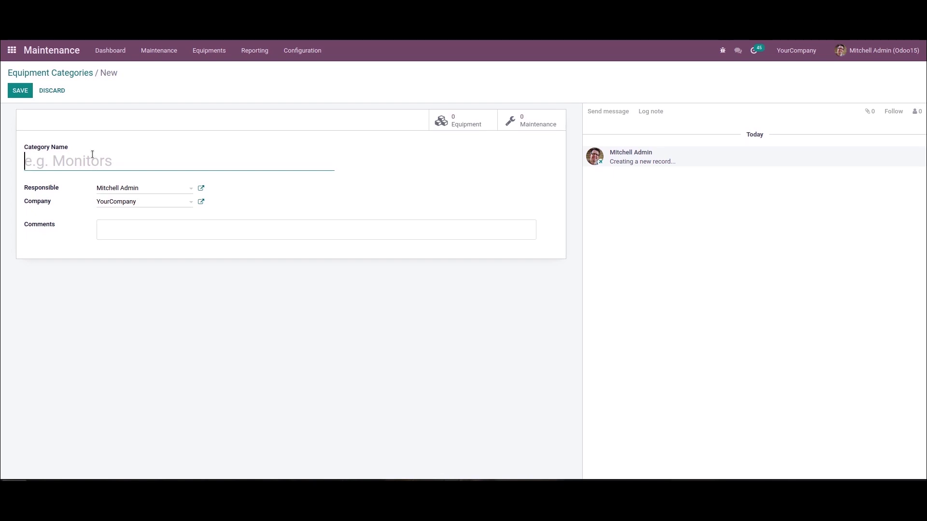
Save the Monitors category, then go to the Equipments > Machines & Tools list
text(Mon)
text(it)
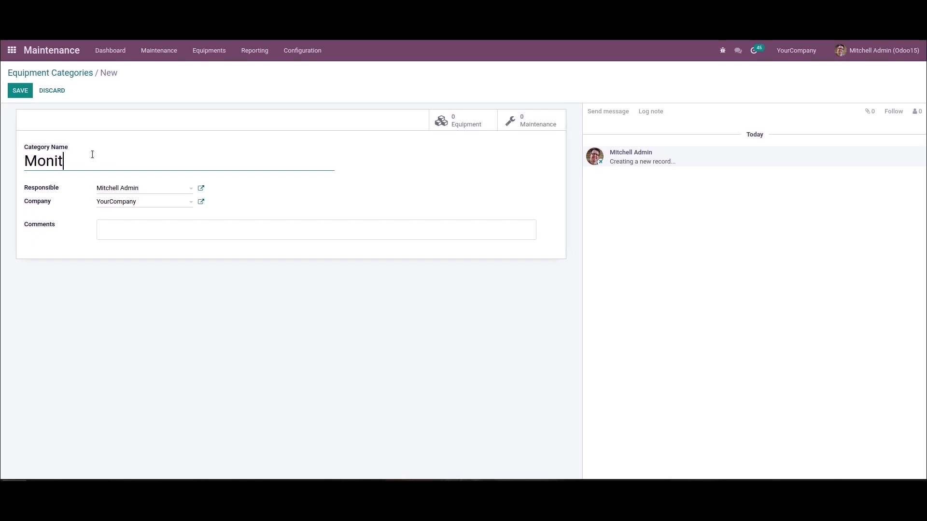
text(ors)
click(109, 224)
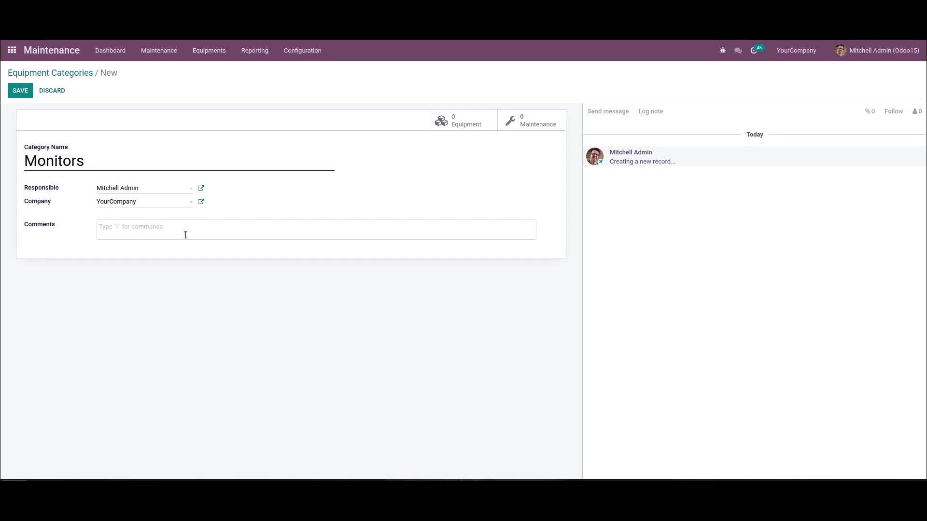
click(23, 90)
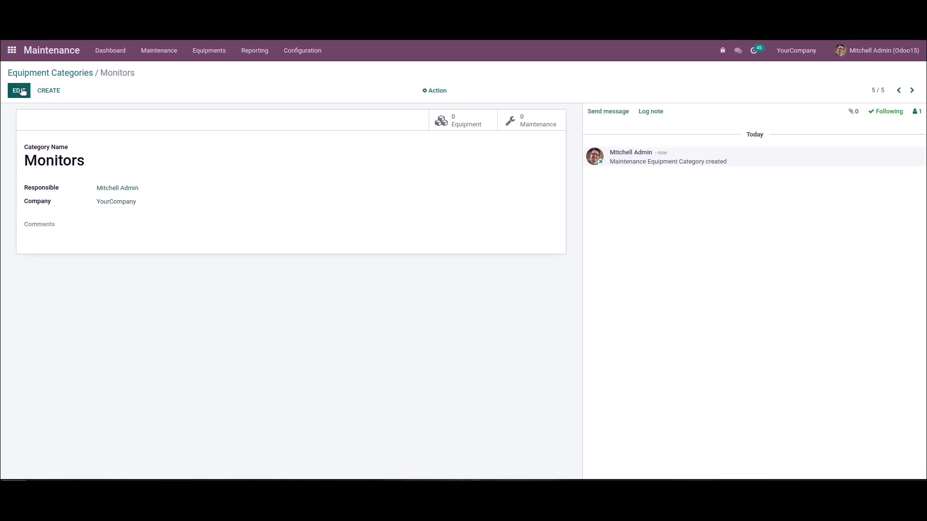
click(53, 72)
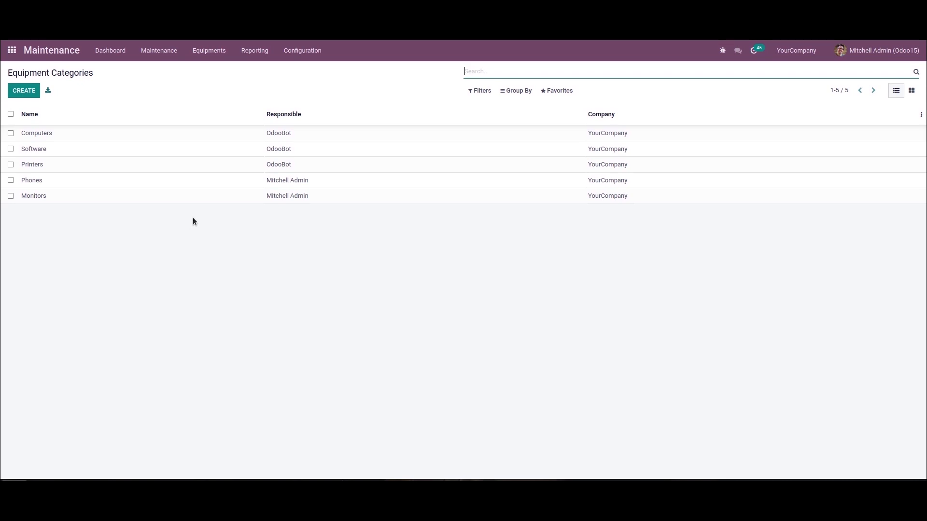
click(219, 52)
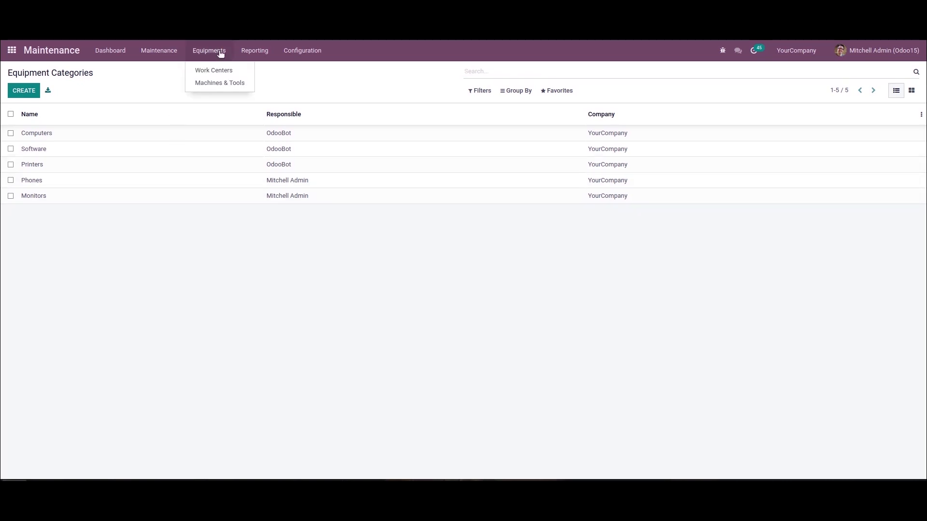
click(217, 83)
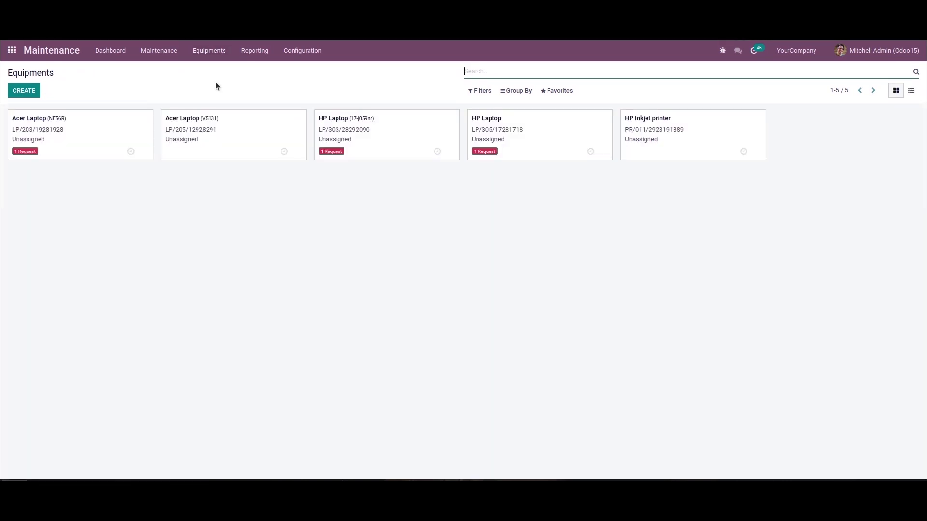
Create an equipment record named 'Dell Laptop' with category Monitors
click(31, 91)
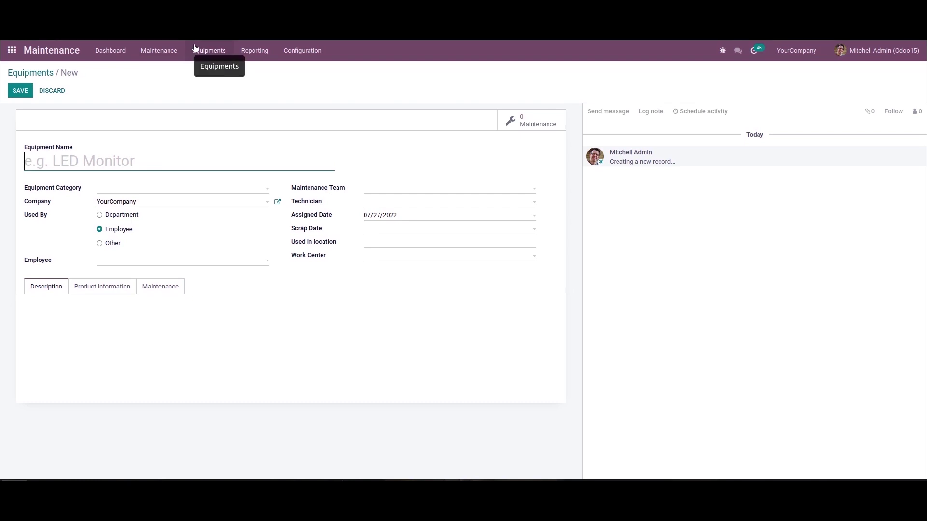
text(De)
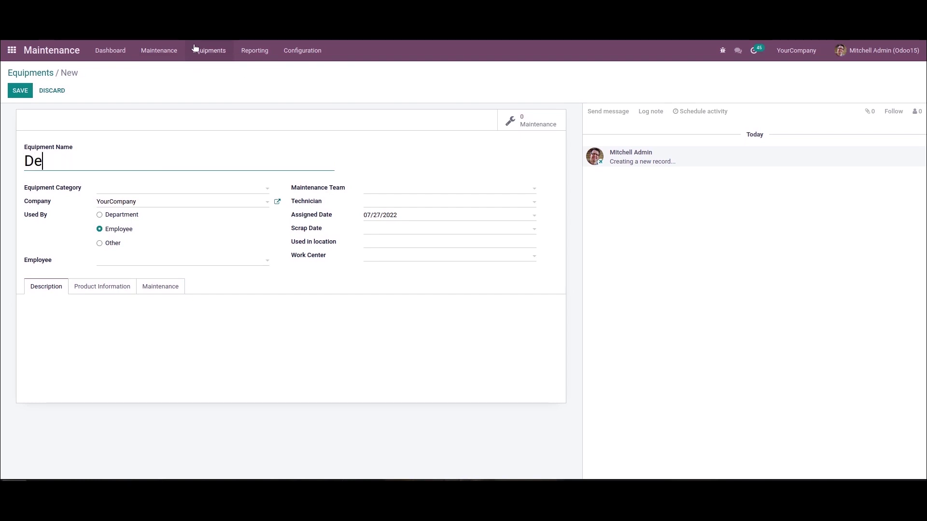
text(ll Laptop)
click(172, 190)
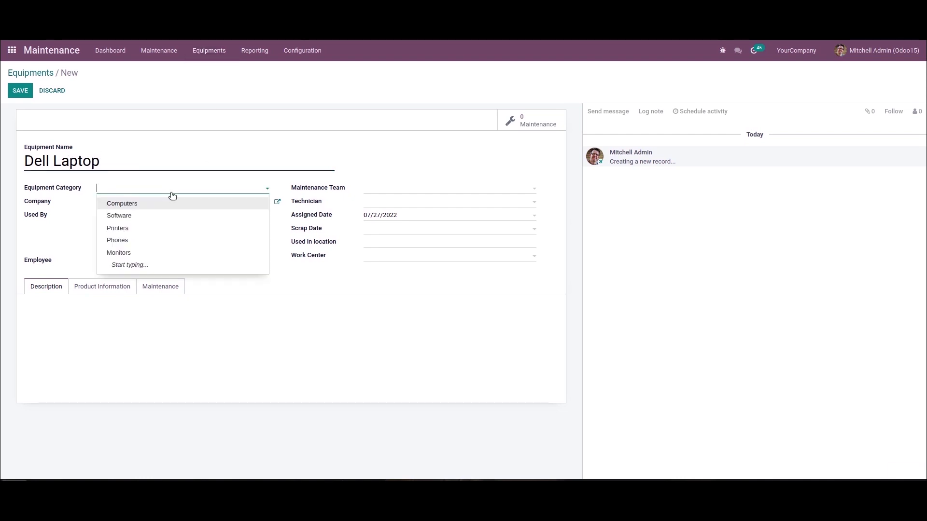
click(173, 253)
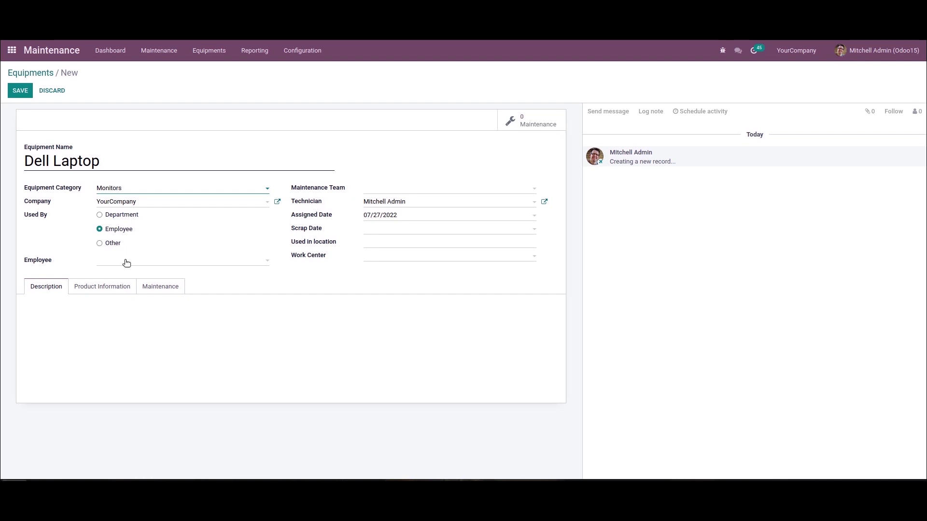
Keep Used By as Employee, set team Dell Maintenance and assigned date 07/01/2022
click(98, 215)
click(100, 241)
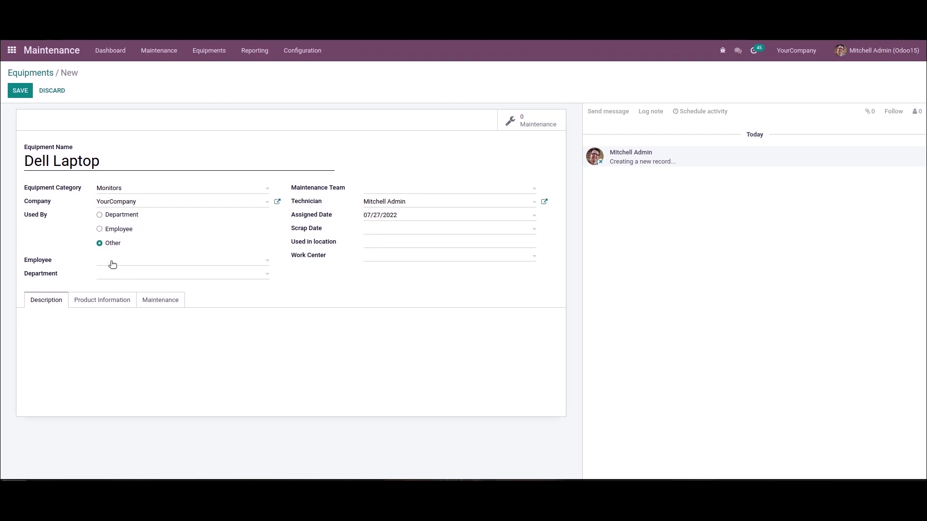
click(99, 229)
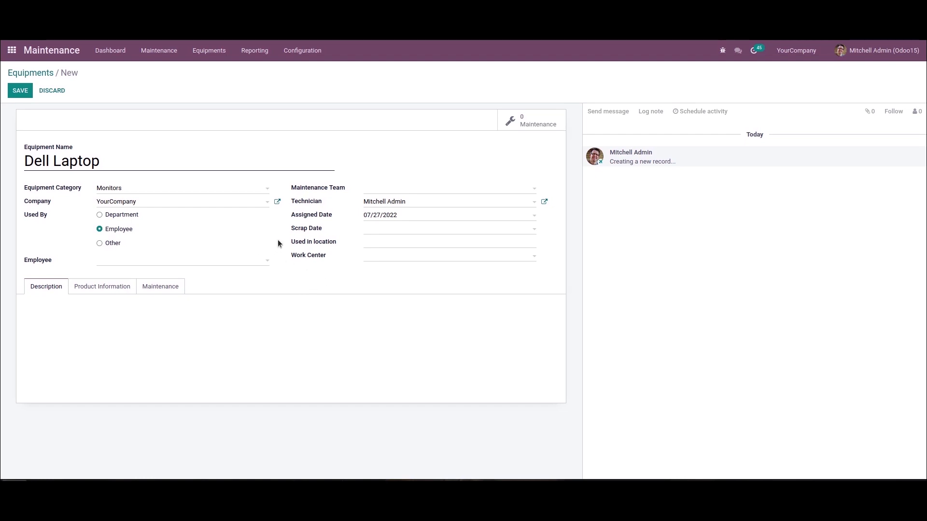
click(420, 190)
click(420, 241)
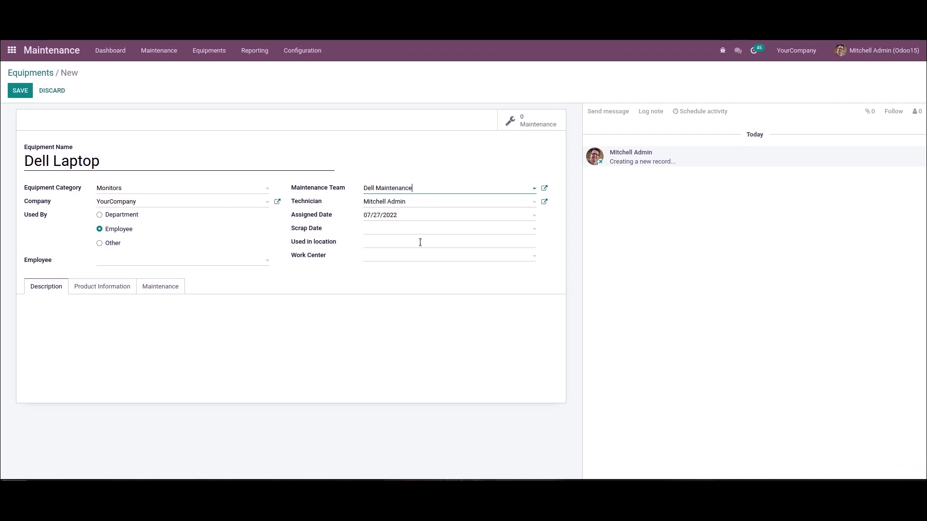
click(374, 215)
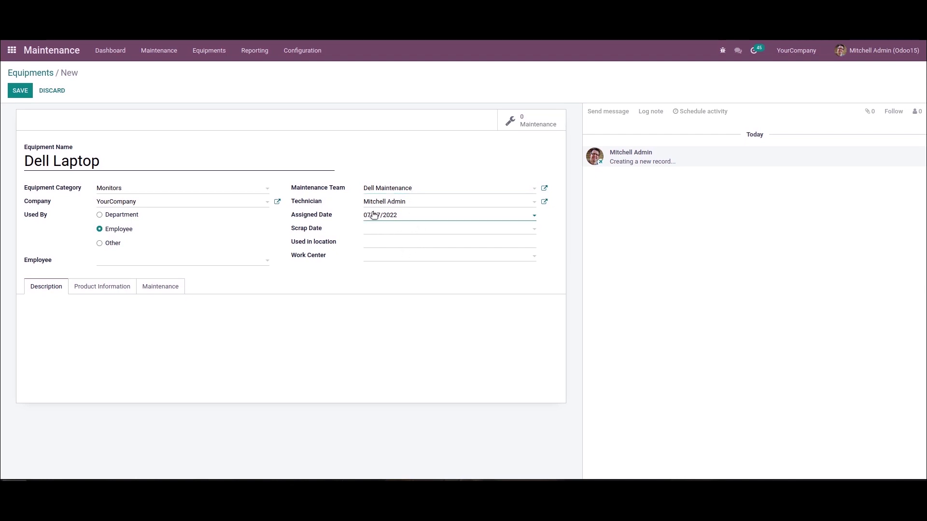
click(466, 265)
Set Dell Laptop's preventive maintenance frequency to 2 days and save the equipment
click(45, 304)
click(121, 294)
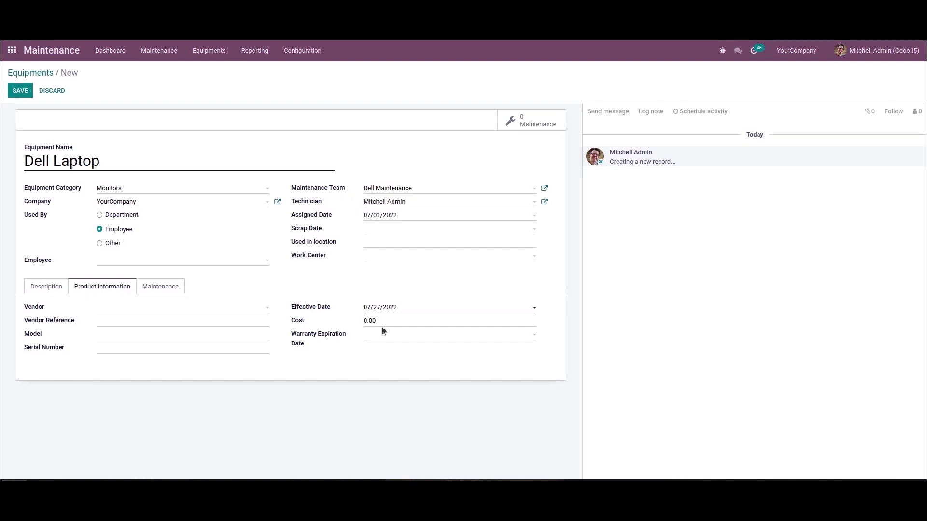
click(162, 286)
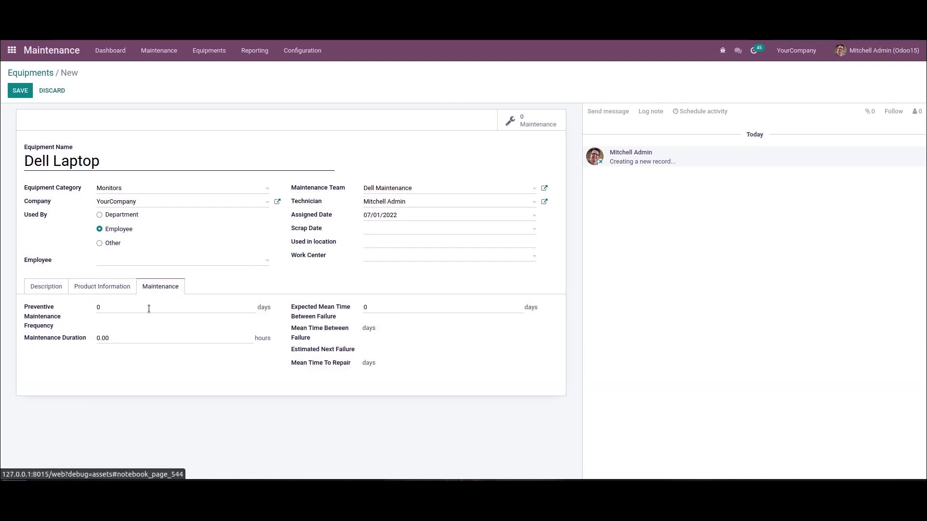
click(96, 308)
text(2)
click(125, 309)
key(BackSpace)
click(12, 92)
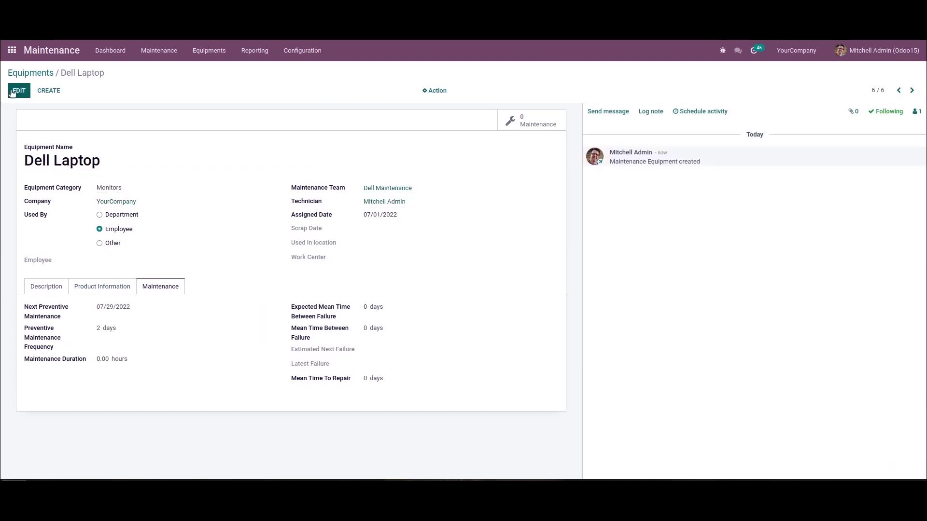
On the Maintenance Requests board, unfold the Scrap and Repaired stages and start a new request
click(36, 72)
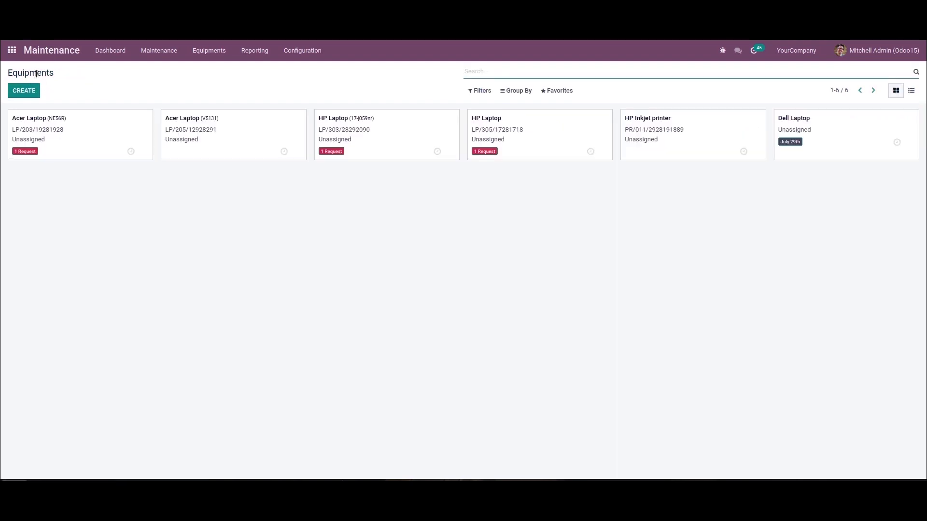
mouse_move(89, 158)
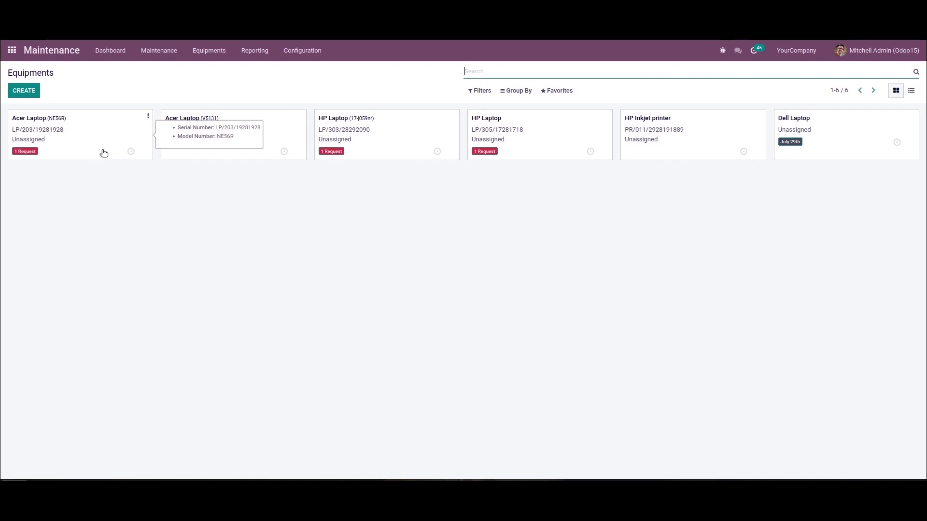
click(158, 45)
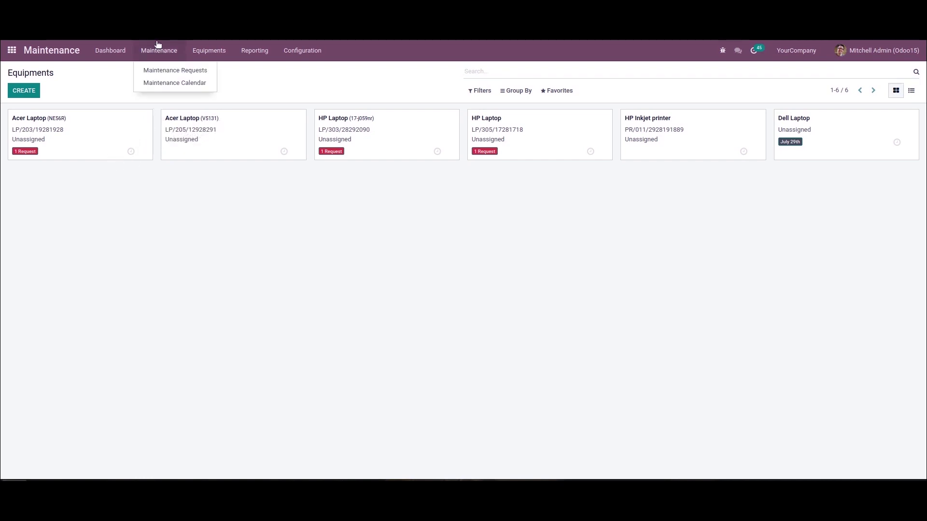
click(164, 71)
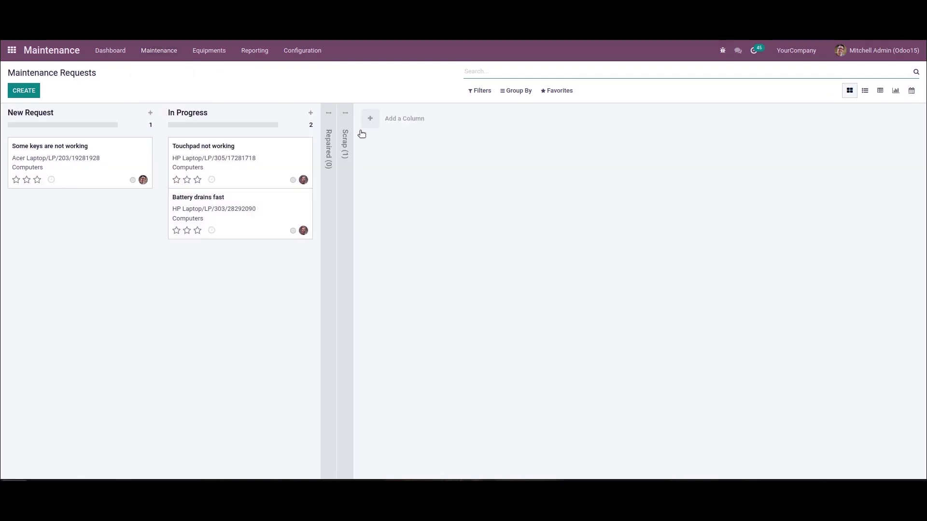
click(345, 162)
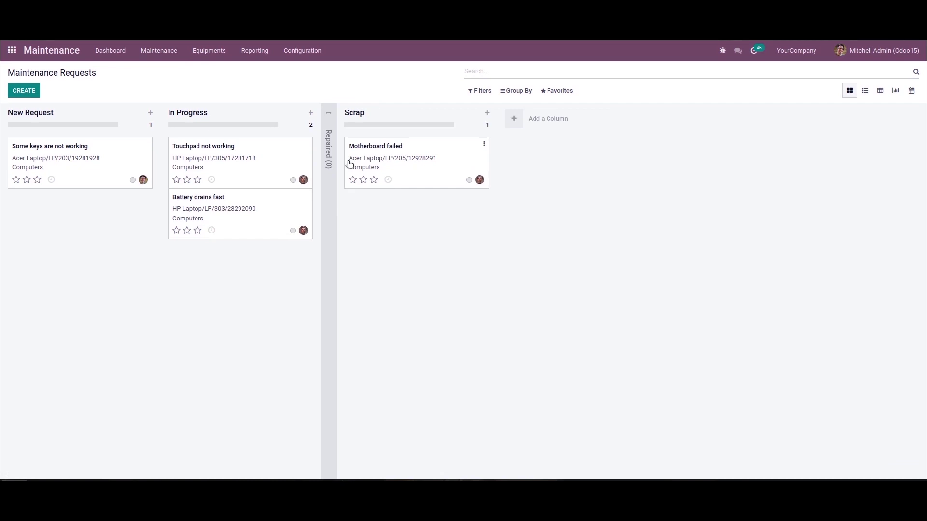
click(328, 146)
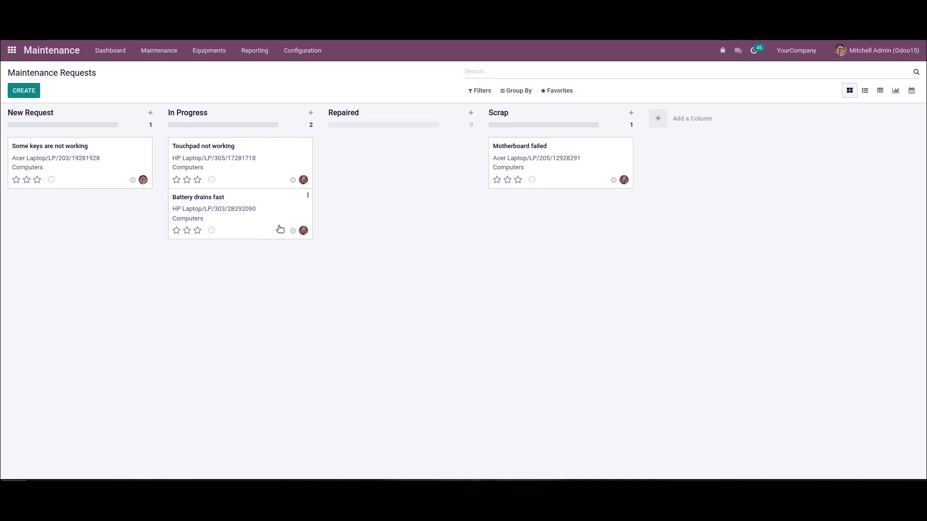
click(17, 89)
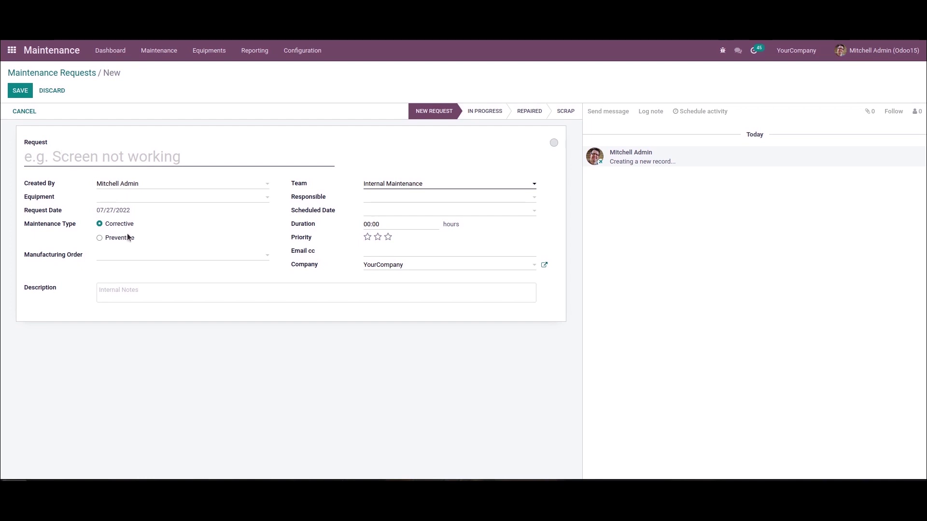
Save a three-star 'Screen not working' request for the Dell Laptop, then set it In Progress
click(85, 156)
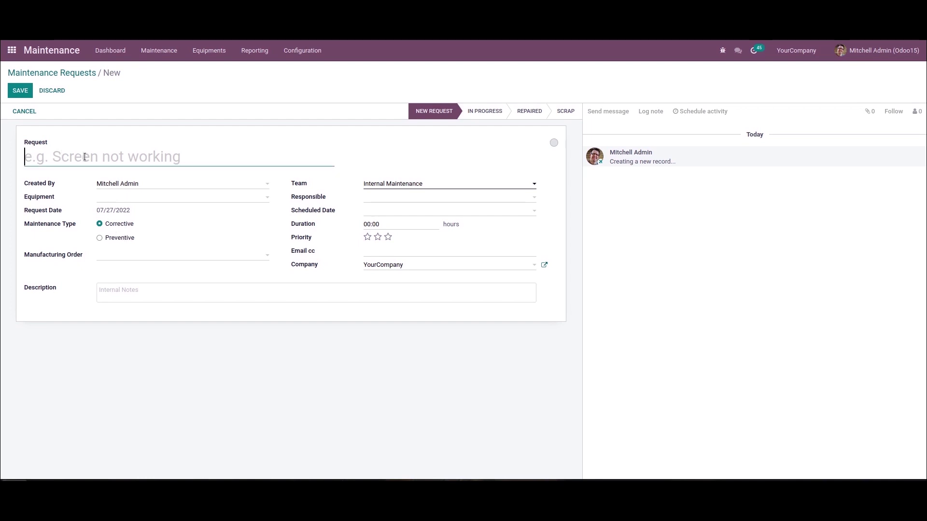
text(Screen not working)
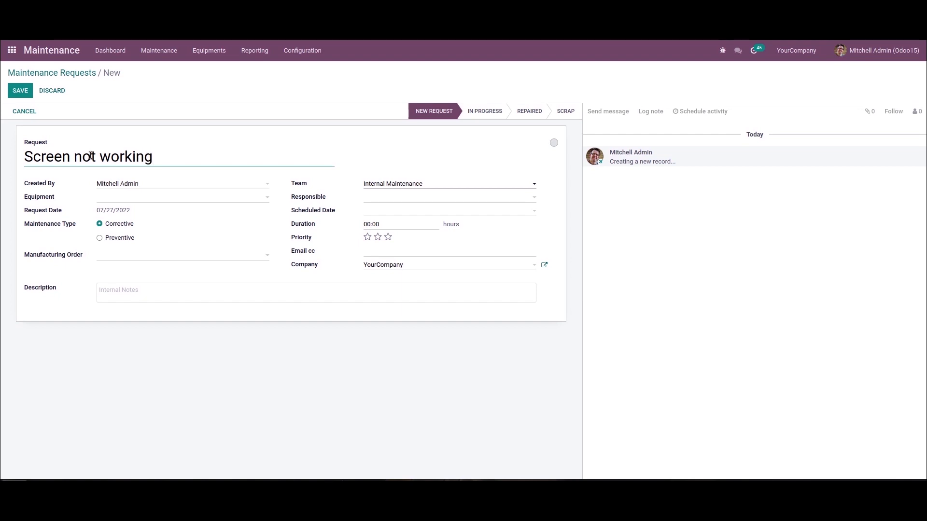
click(125, 198)
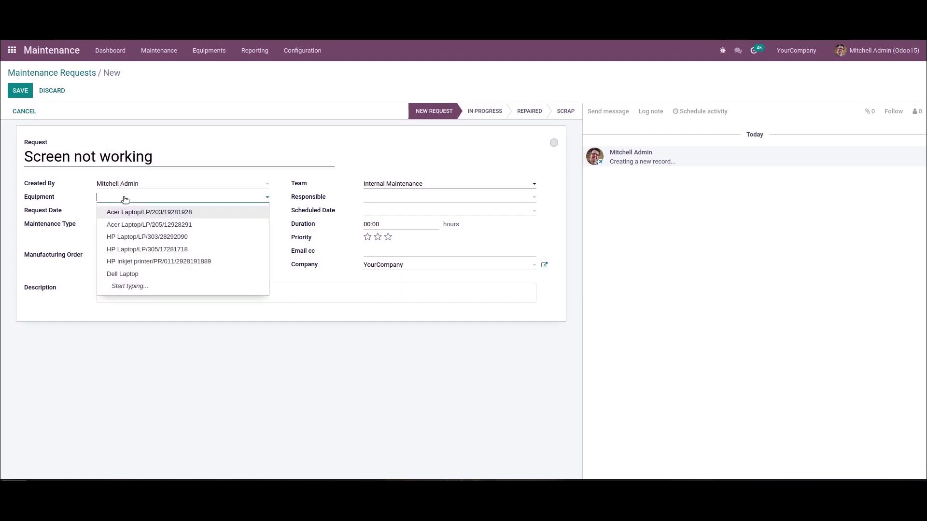
click(143, 274)
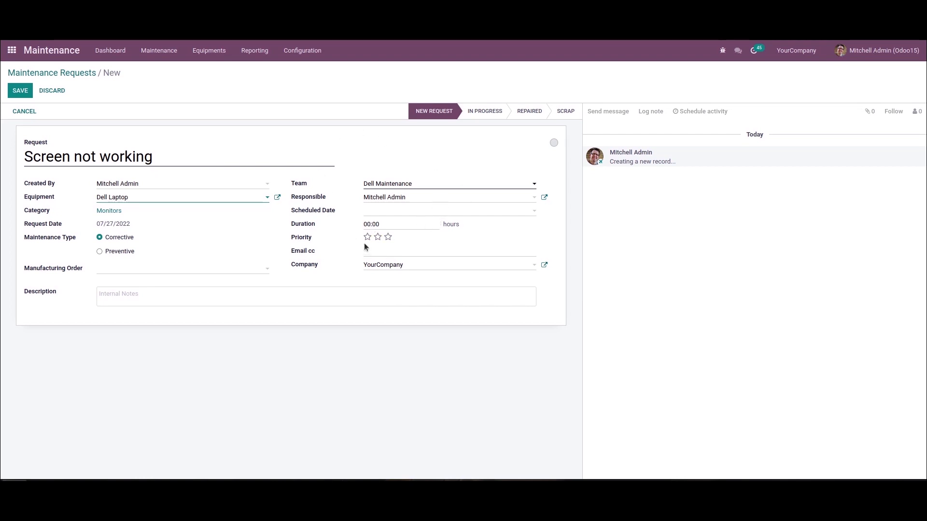
click(388, 237)
click(20, 91)
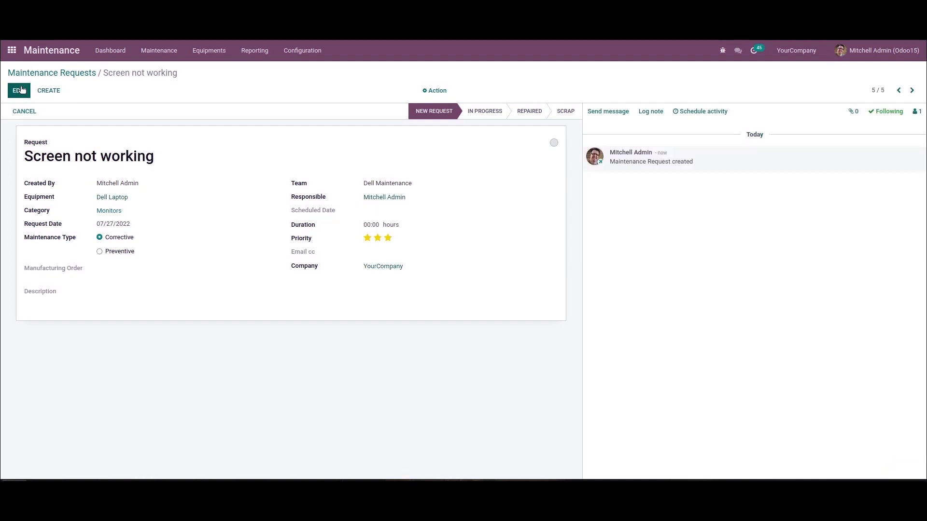
click(488, 114)
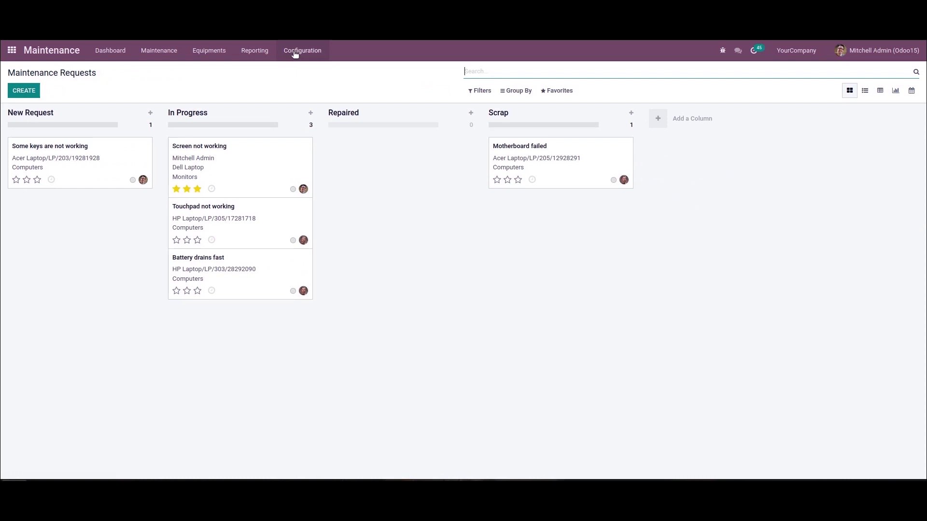
click(297, 52)
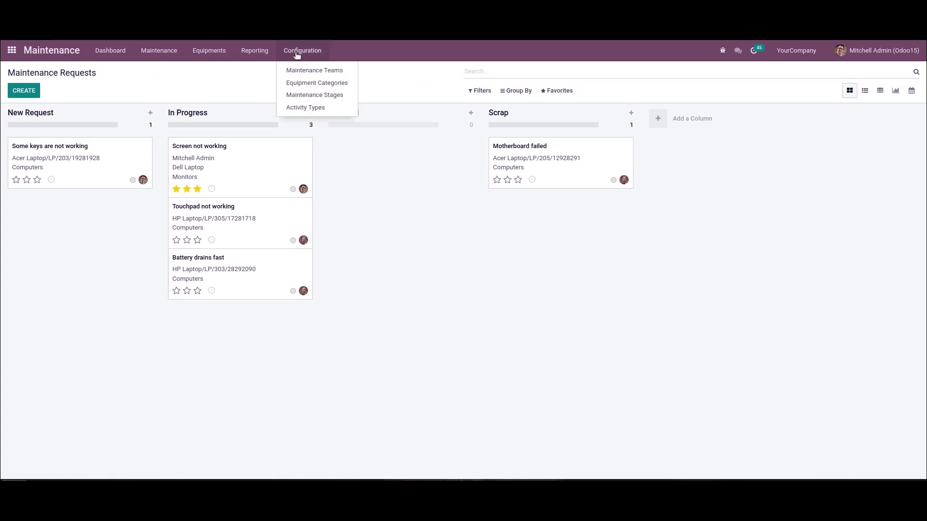
From the Monitors category's maintenance requests, drag 'Screen not working' into the Repaired stage
click(313, 85)
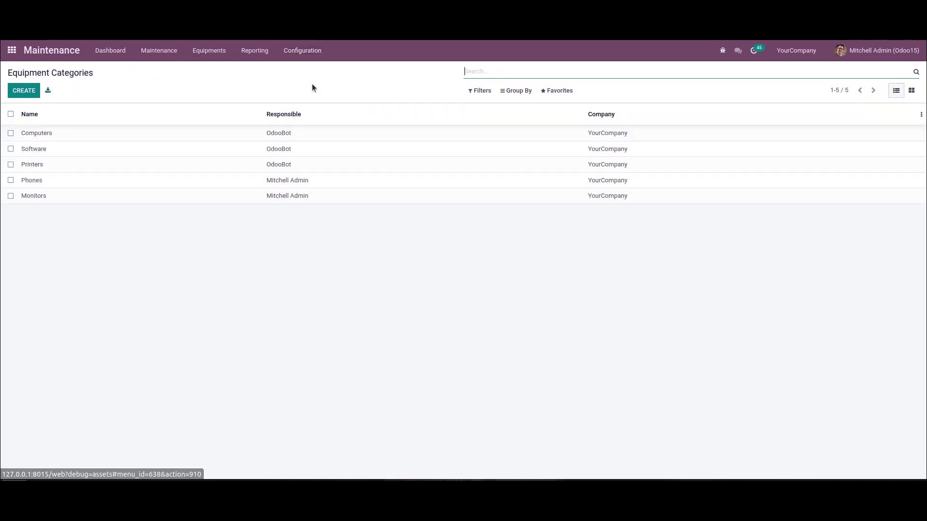
click(109, 201)
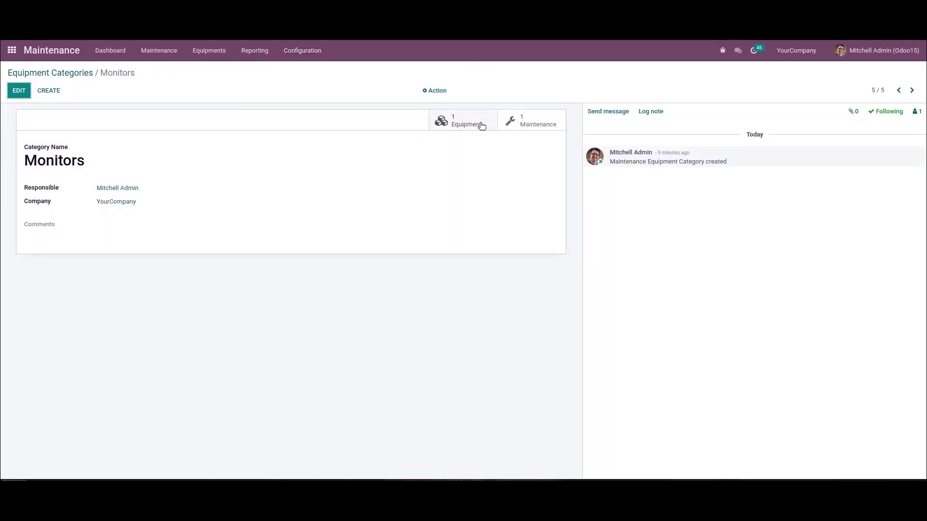
click(525, 125)
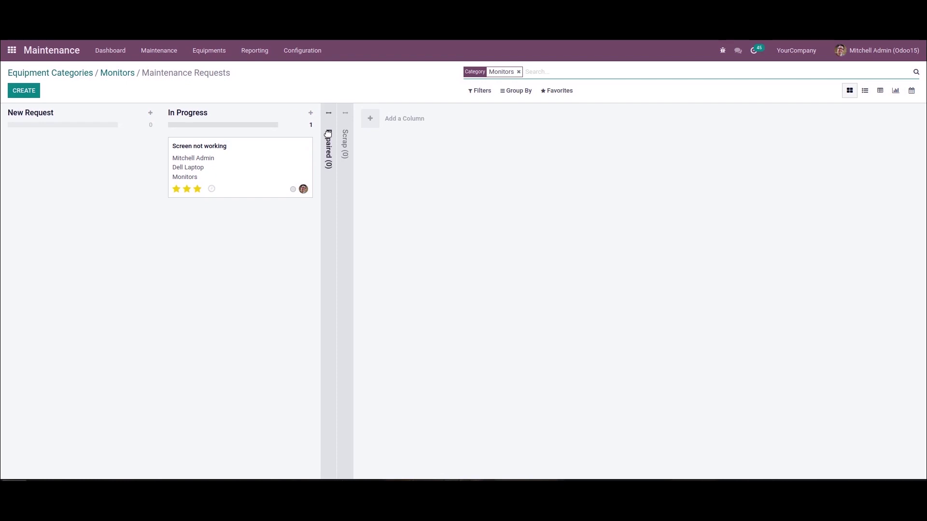
click(328, 164)
drag(223, 159, 377, 159)
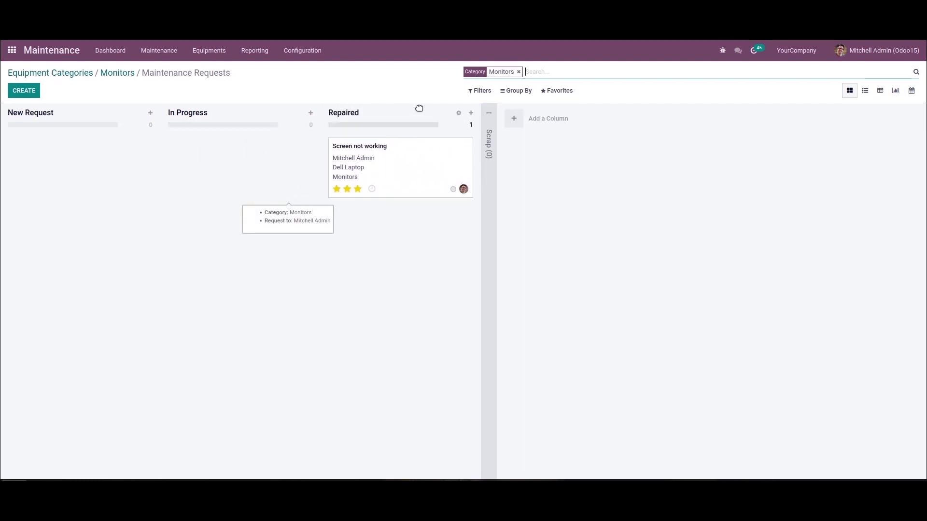